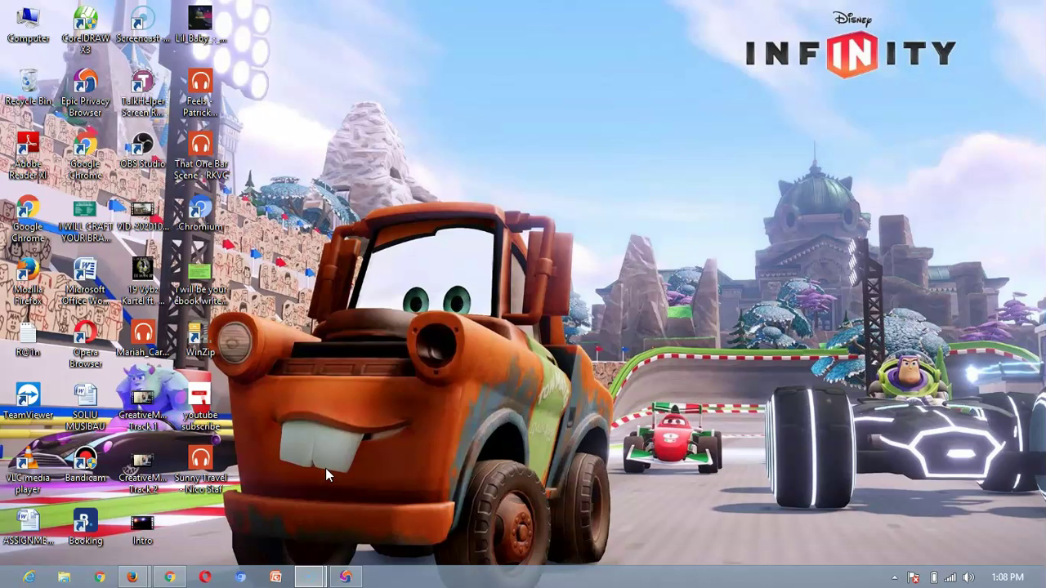
- Reload the Fiverr seller dashboard and copy its page address
left_click(345, 577)
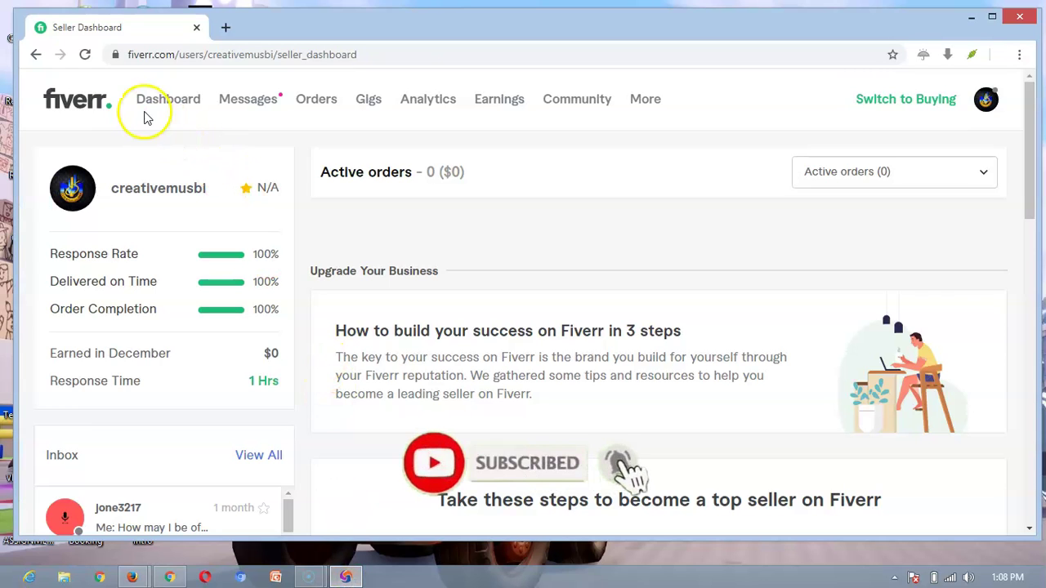
left_click(85, 55)
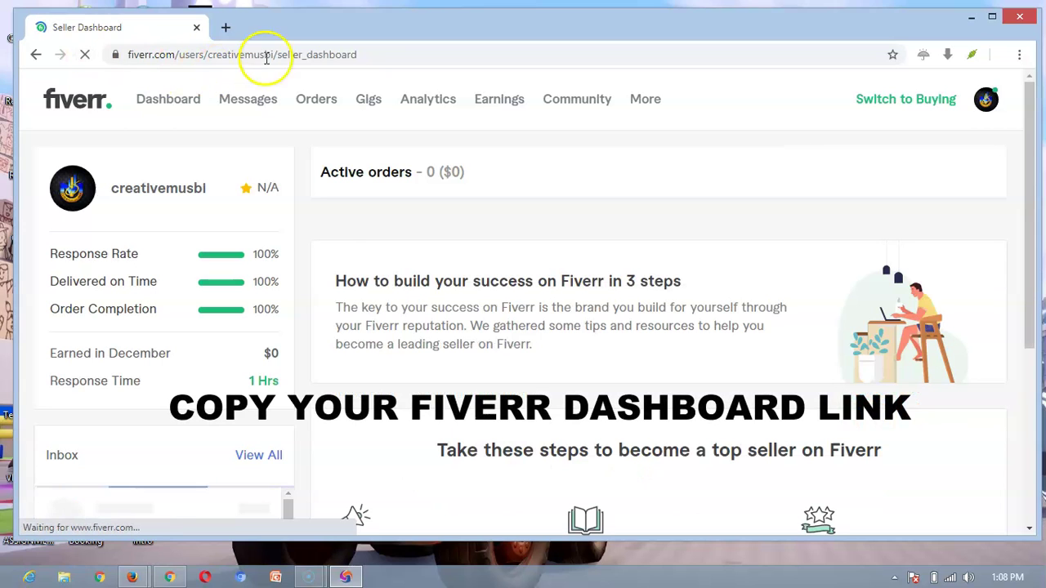
left_click(365, 54)
key("ctrl+c")
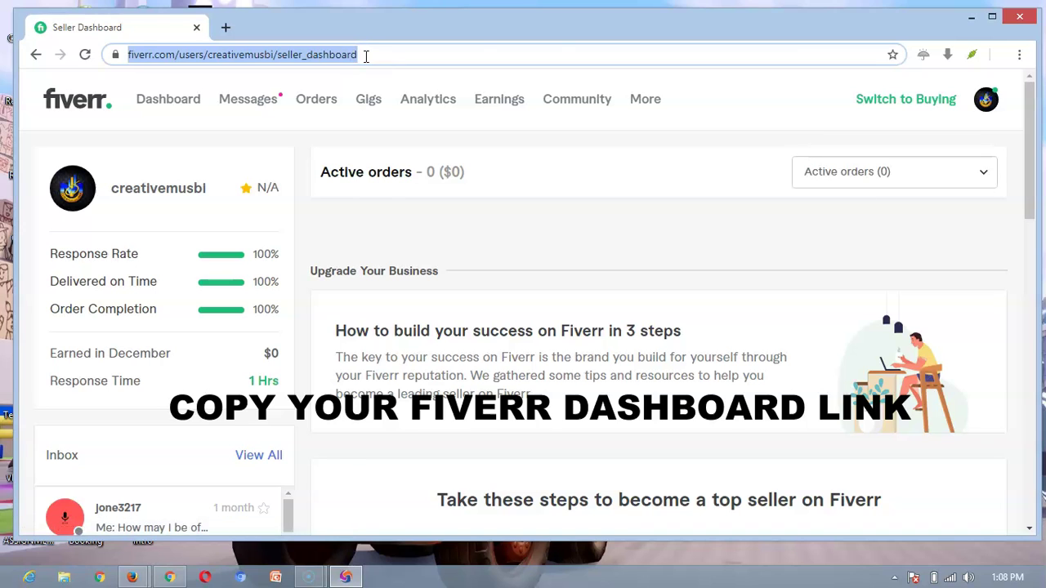
left_click(400, 136)
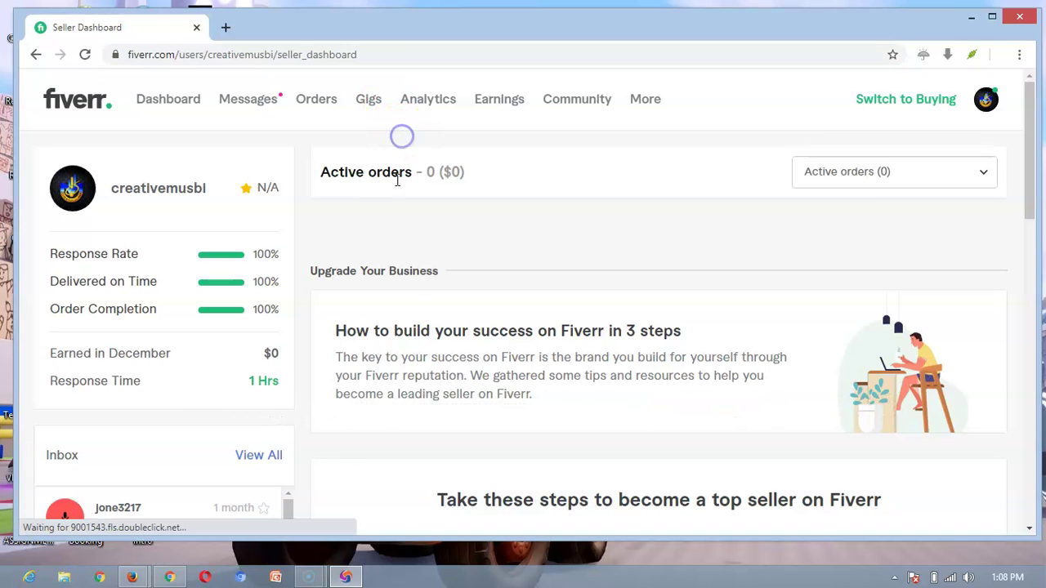
- Go to urlreload.com in the Firefox start-page window
mouse_move(132, 580)
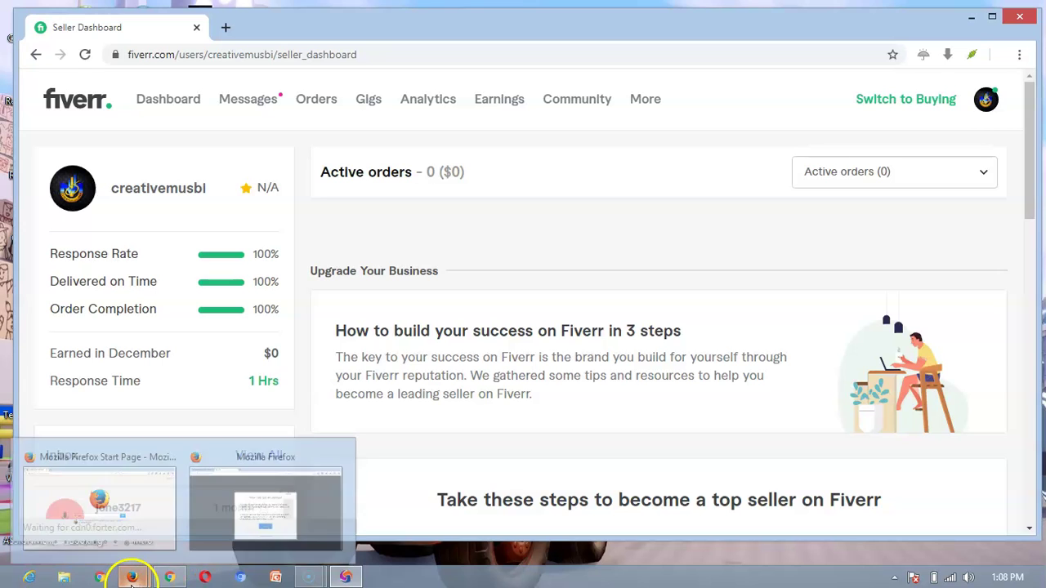
left_click(139, 518)
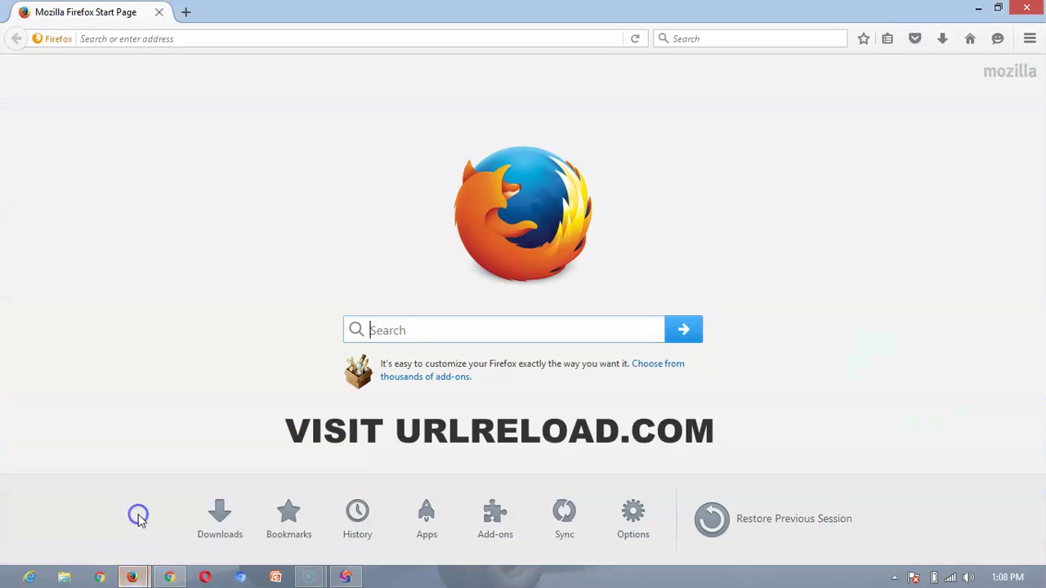
left_click(179, 46)
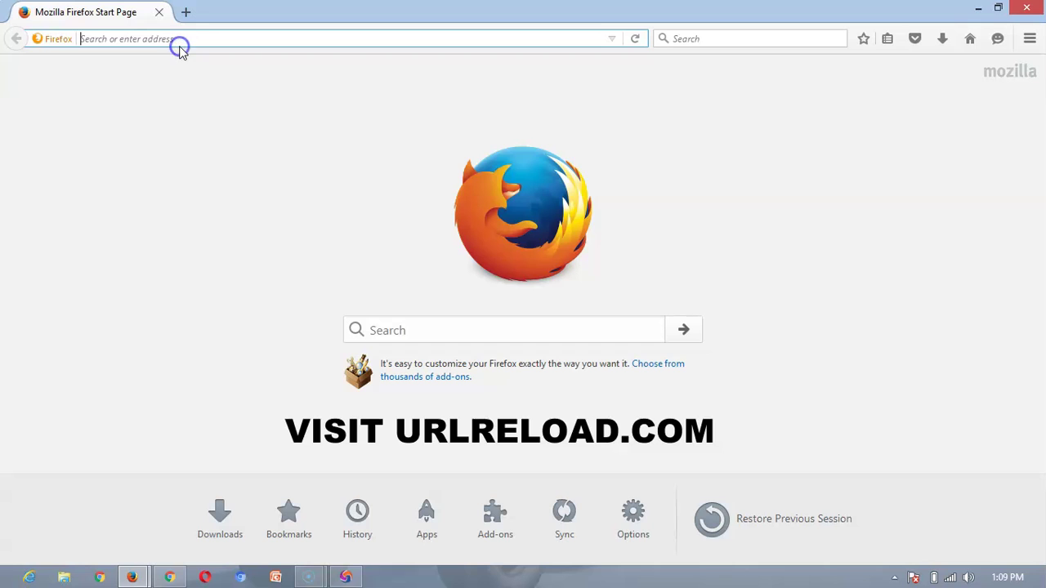
type("url")
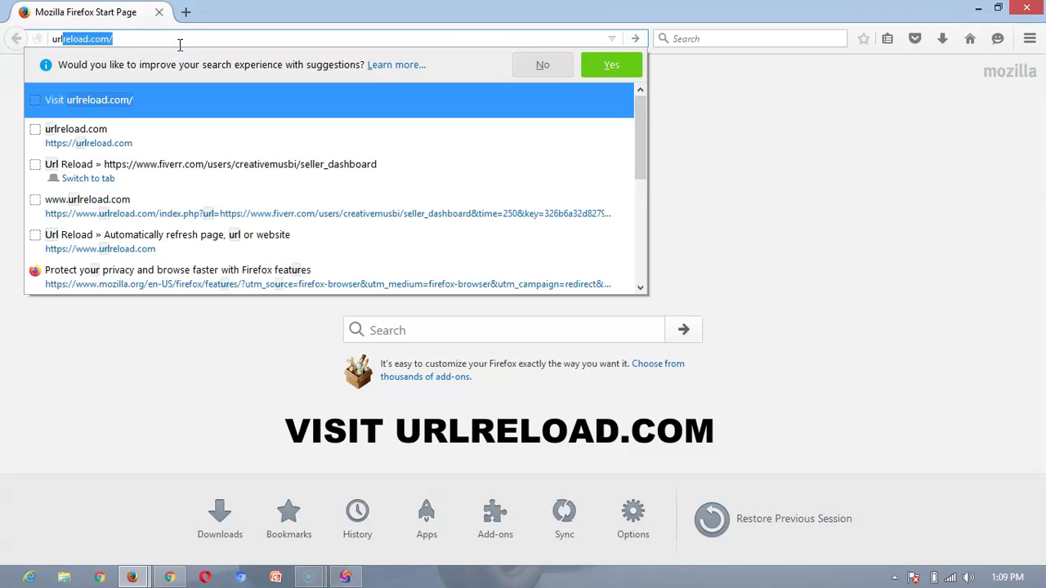
type("ro")
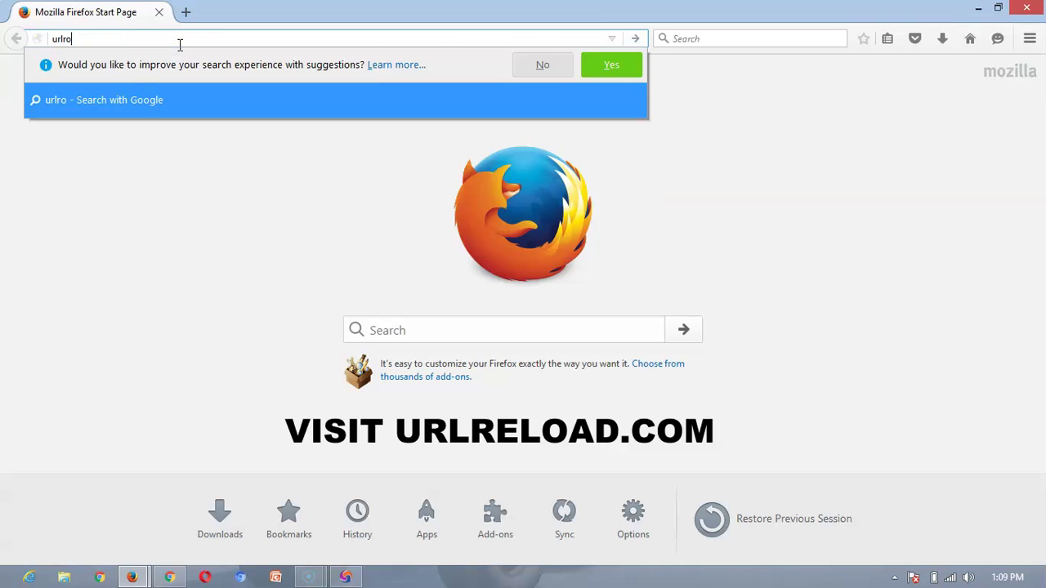
key("BackSpace")
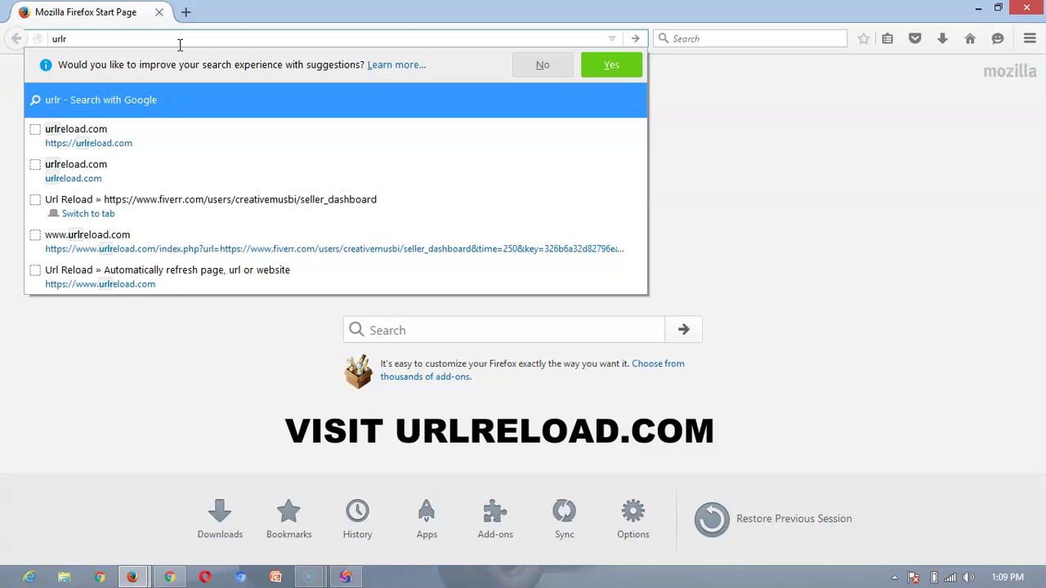
type("eload.com/")
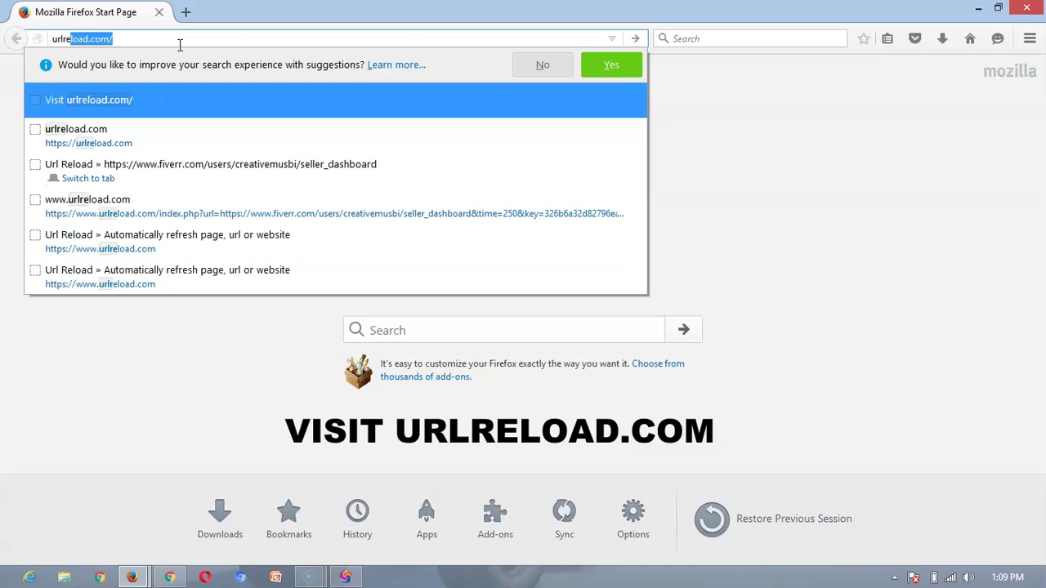
key("Right")
key("Return")
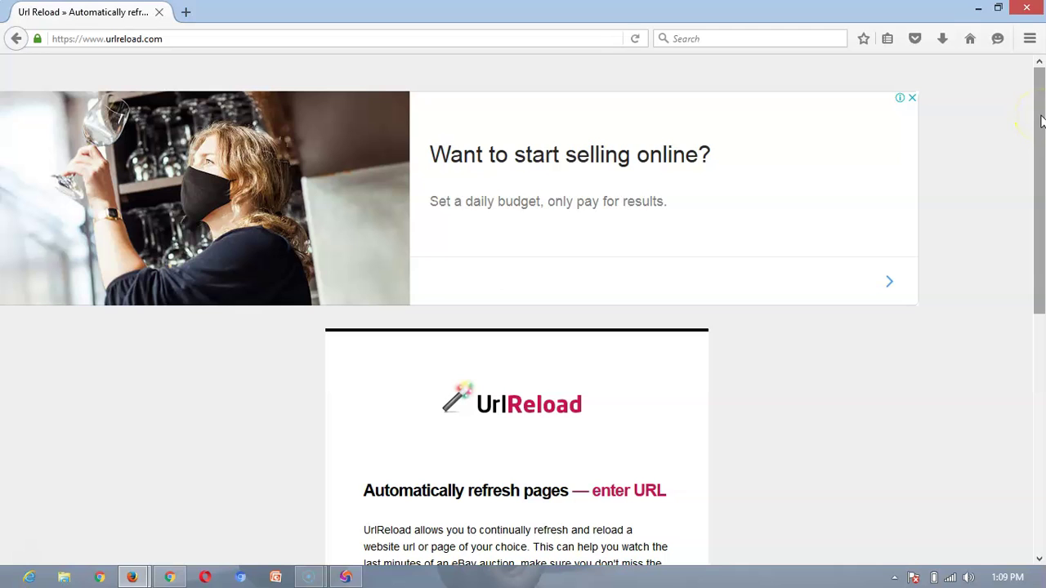
left_click_drag(1042, 121, 1042, 245)
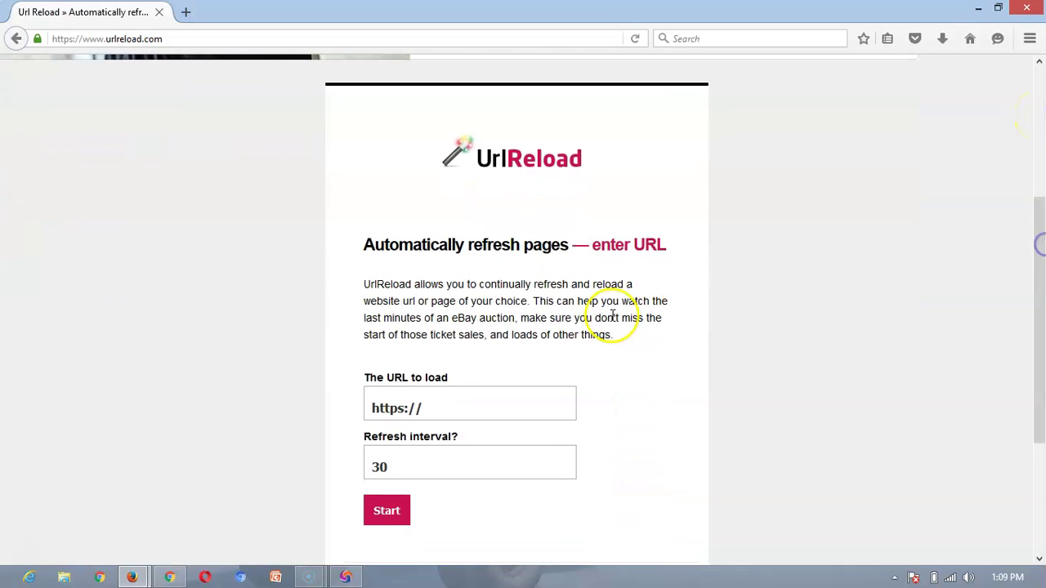
double_click(431, 405)
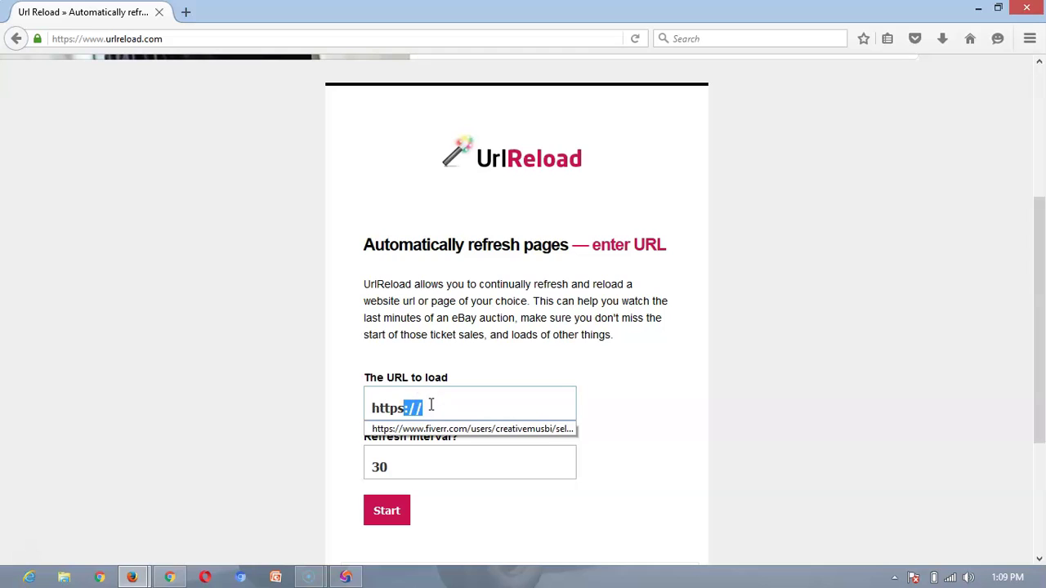
key("ctrl+a")
key("BackSpace")
key("ctrl+v")
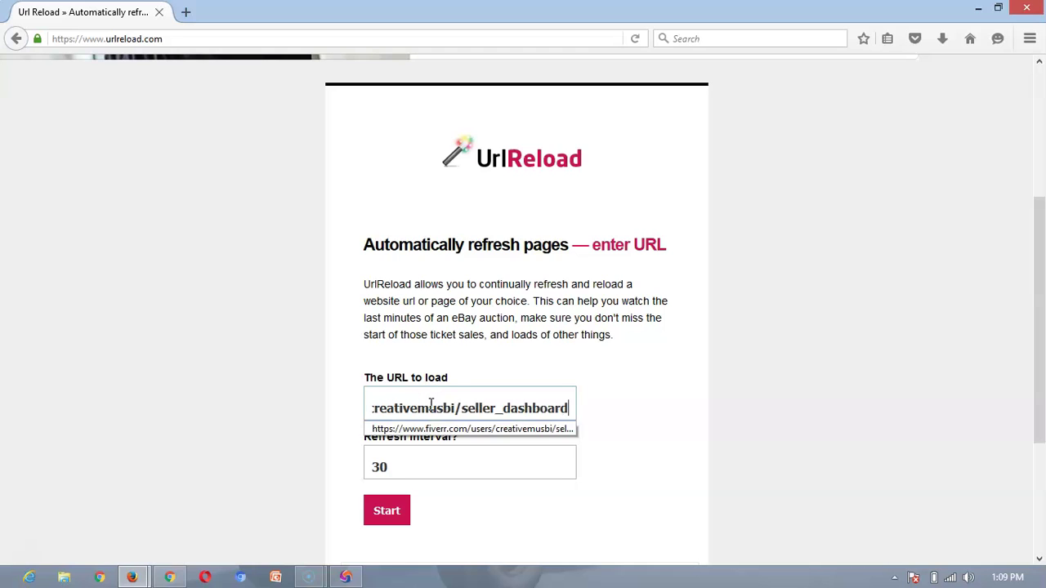
- Set the refresh interval to 250
left_click(416, 462)
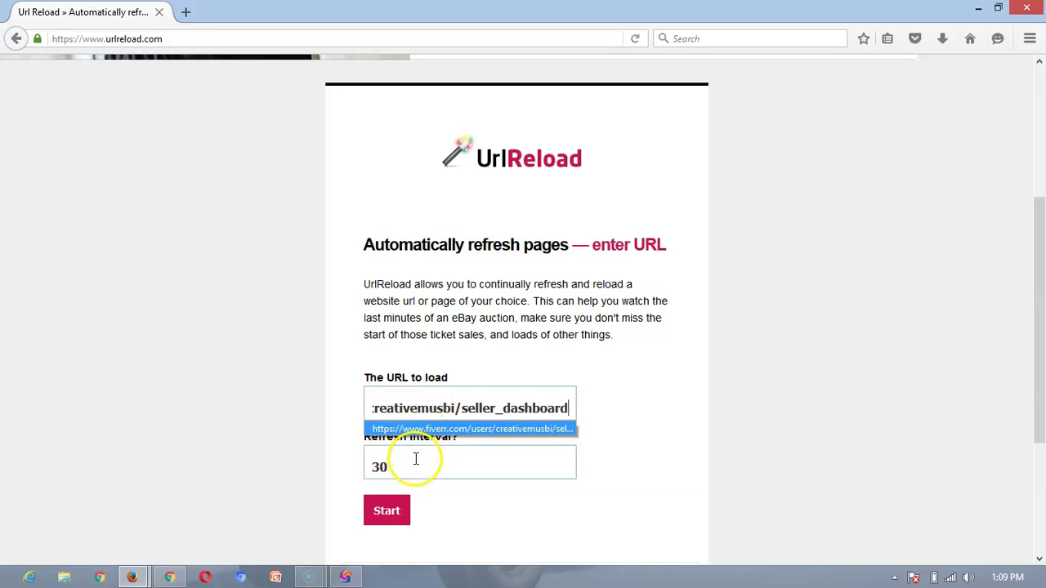
left_click(408, 466)
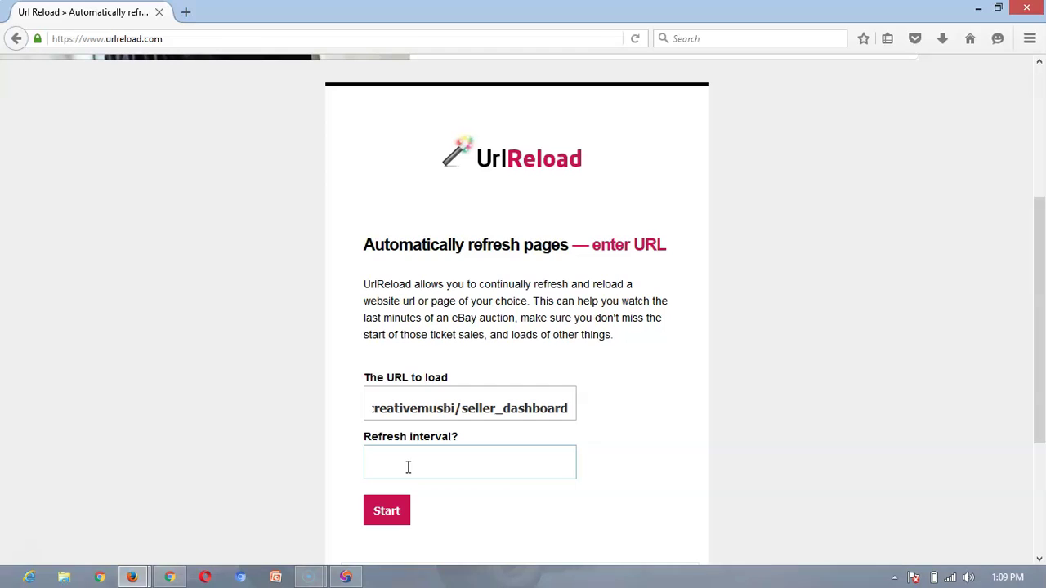
type("2")
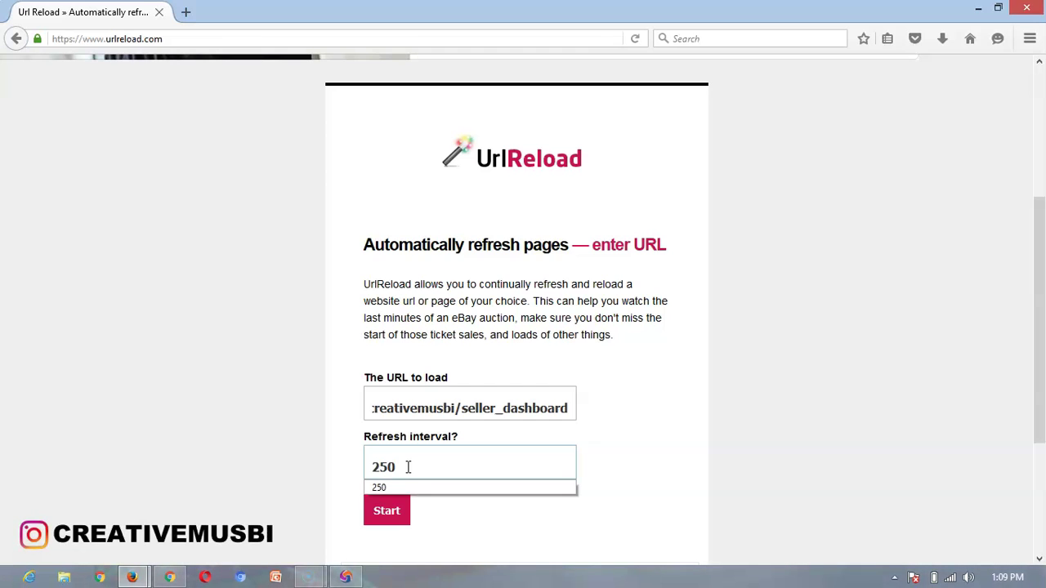
type("50")
left_click(397, 488)
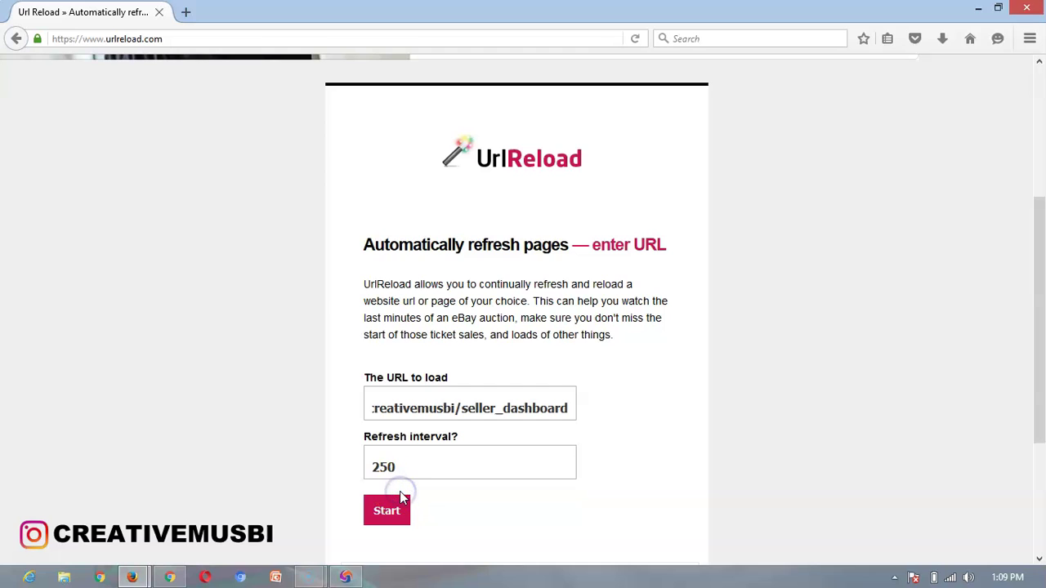
left_click(398, 515)
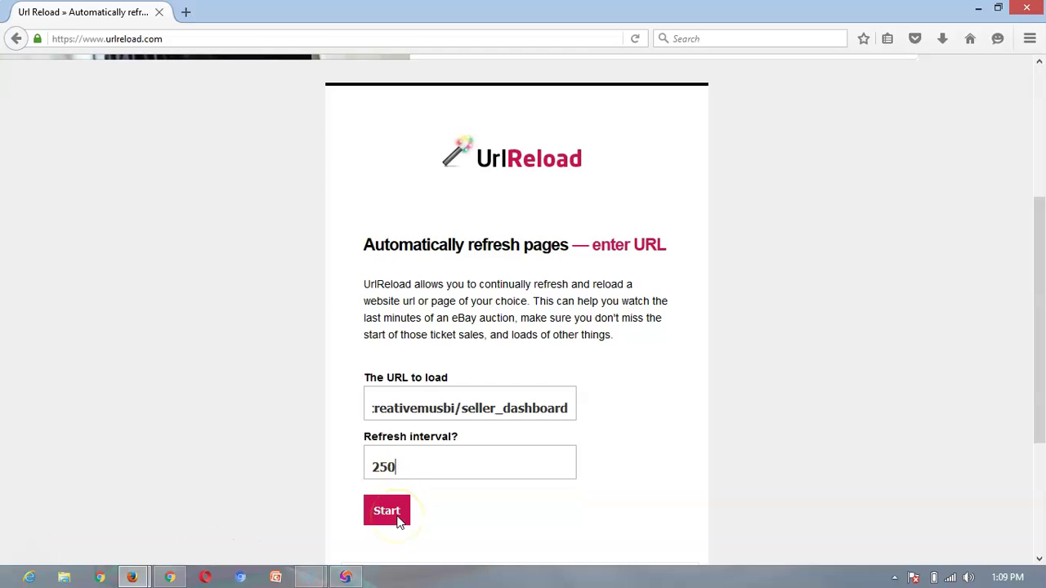
- Start reloading the dashboard every 250 seconds, then go back to Edit options
left_click(396, 515)
left_click(397, 515)
left_click(397, 517)
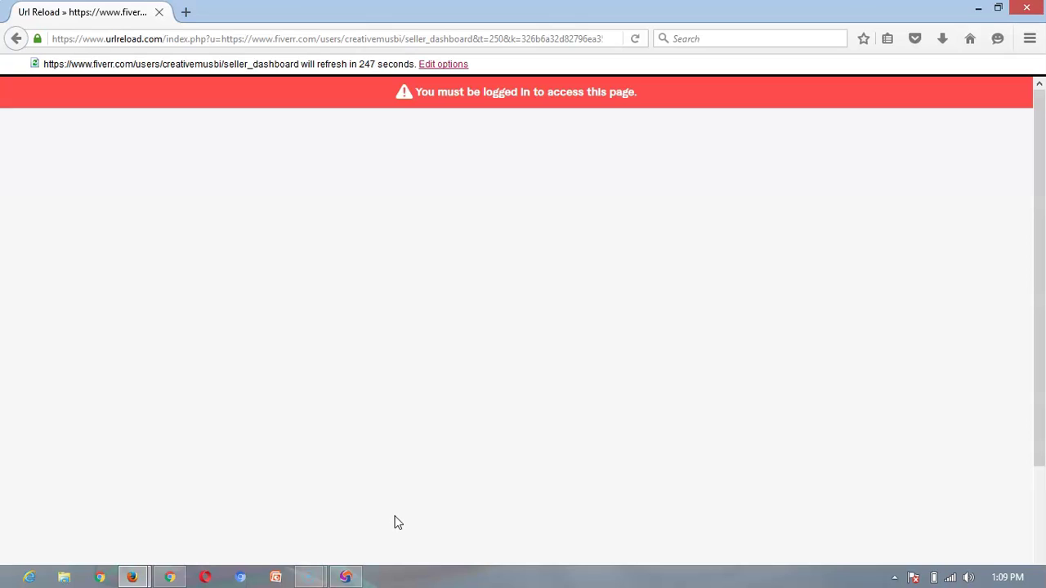
left_click(448, 64)
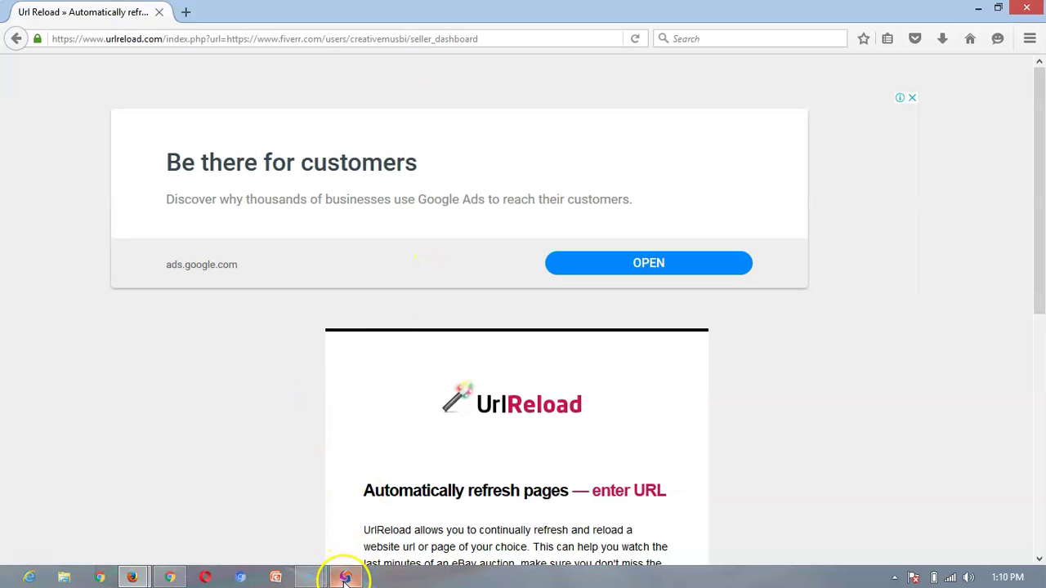
- In the Fiverr dashboard, show the paused gigs in My Gigs
mouse_move(345, 578)
left_click(344, 507)
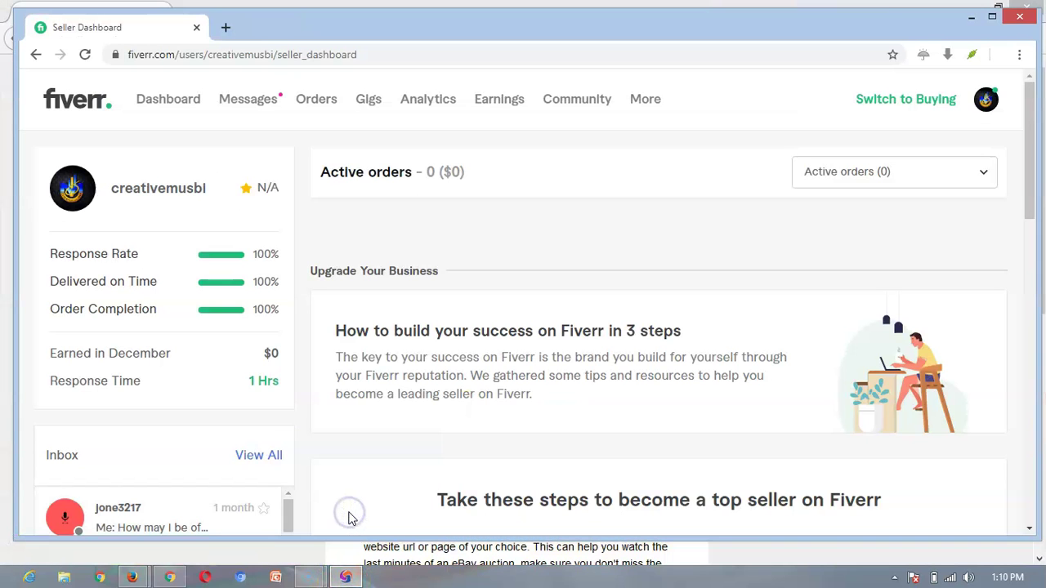
left_click(370, 102)
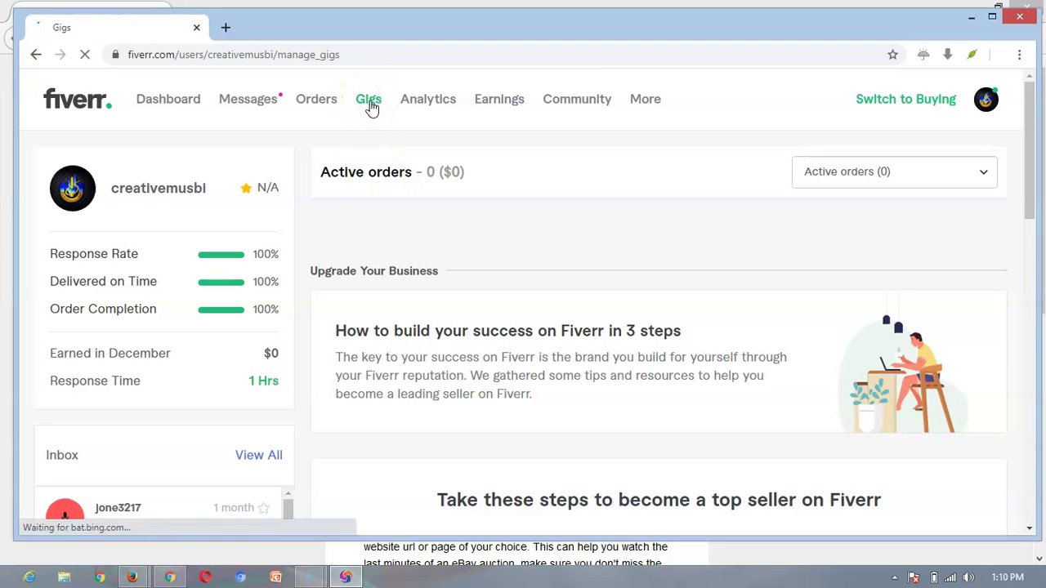
left_click(574, 235)
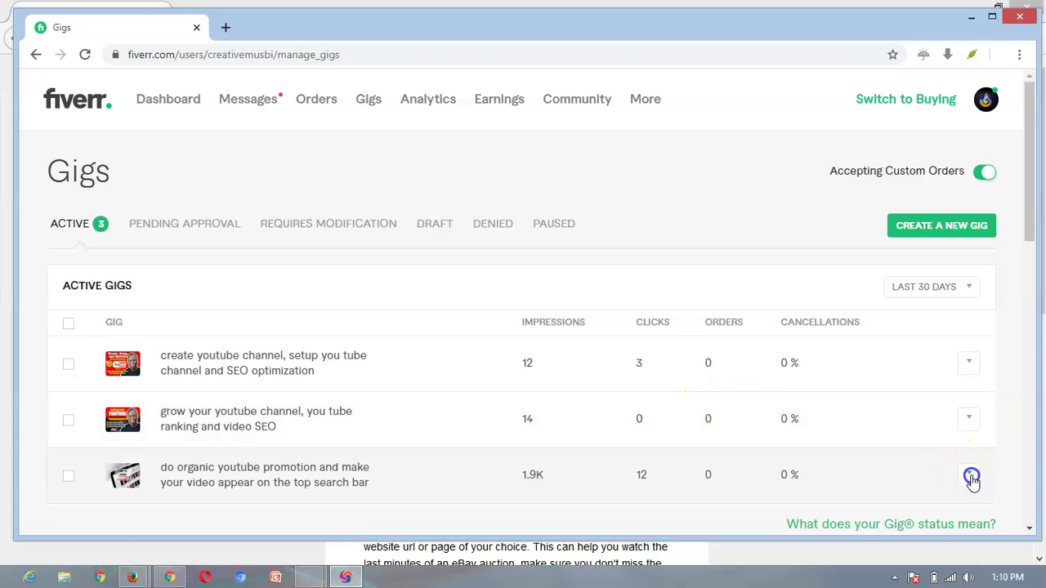
- Preview the organic YouTube promotion gig in a new tab and copy its address
left_click(969, 476)
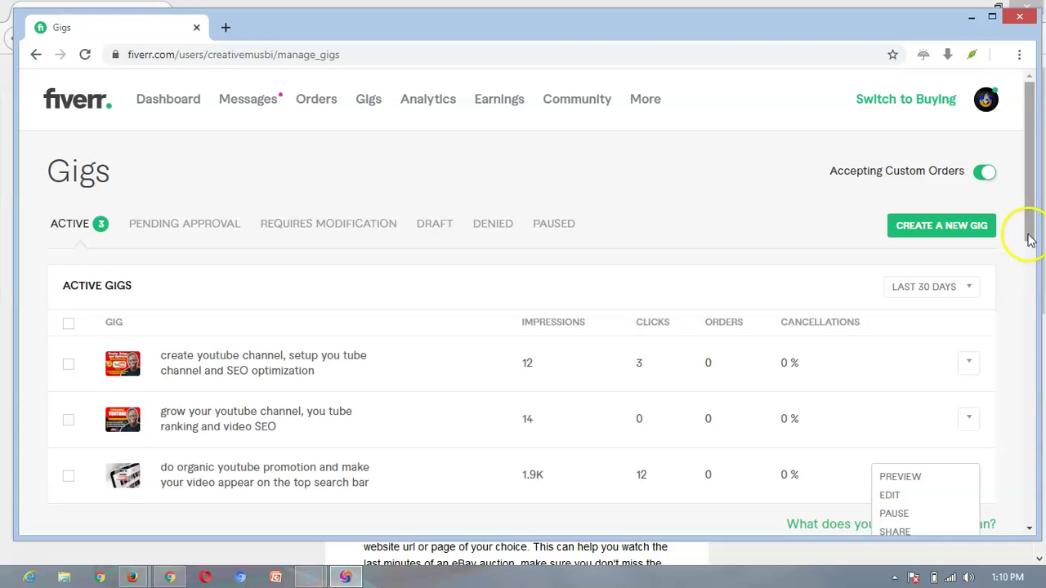
left_click_drag(1030, 236, 997, 325)
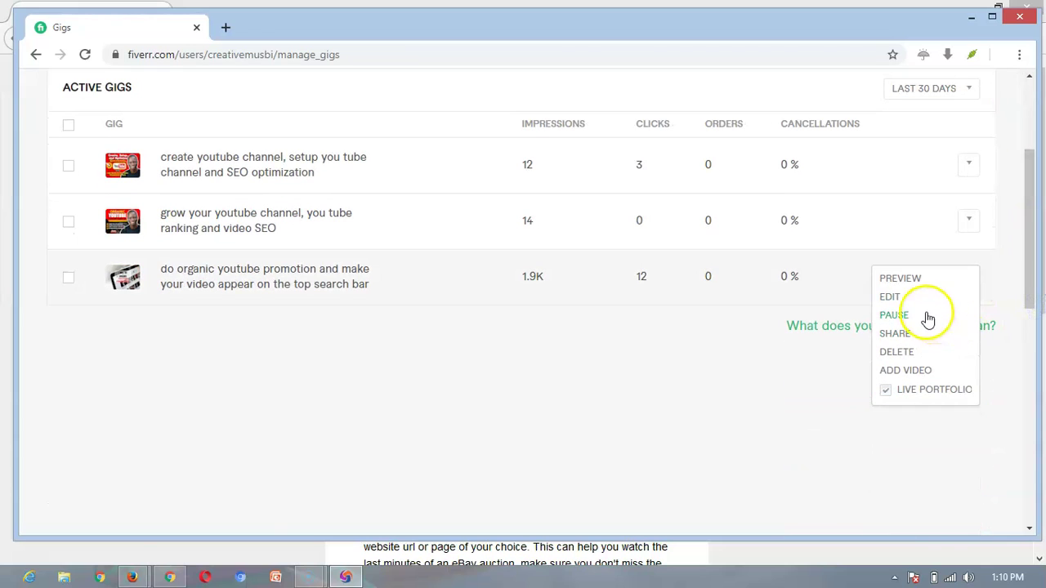
left_click(898, 283)
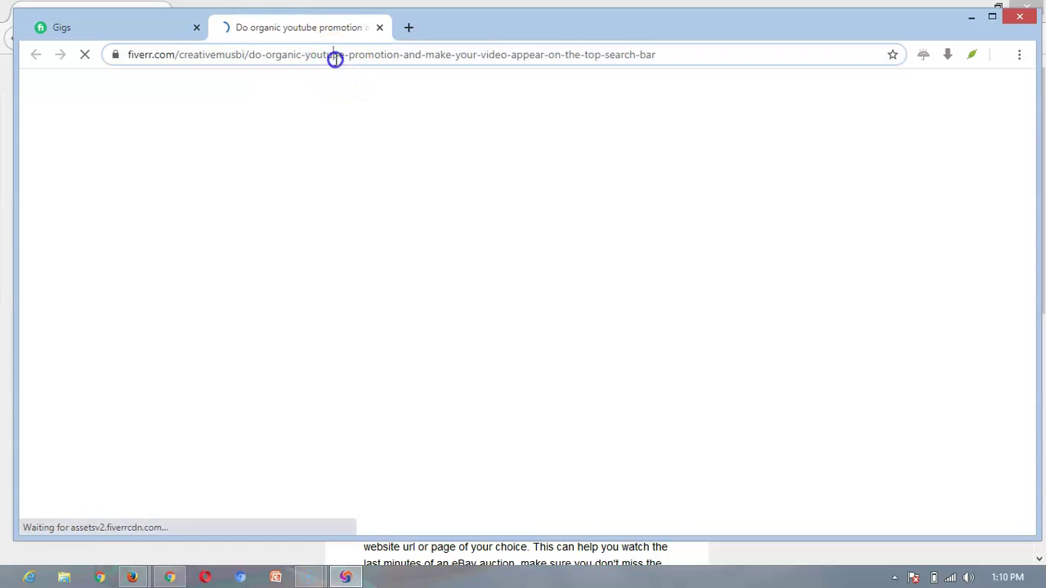
left_click(334, 58)
key("ctrl+c")
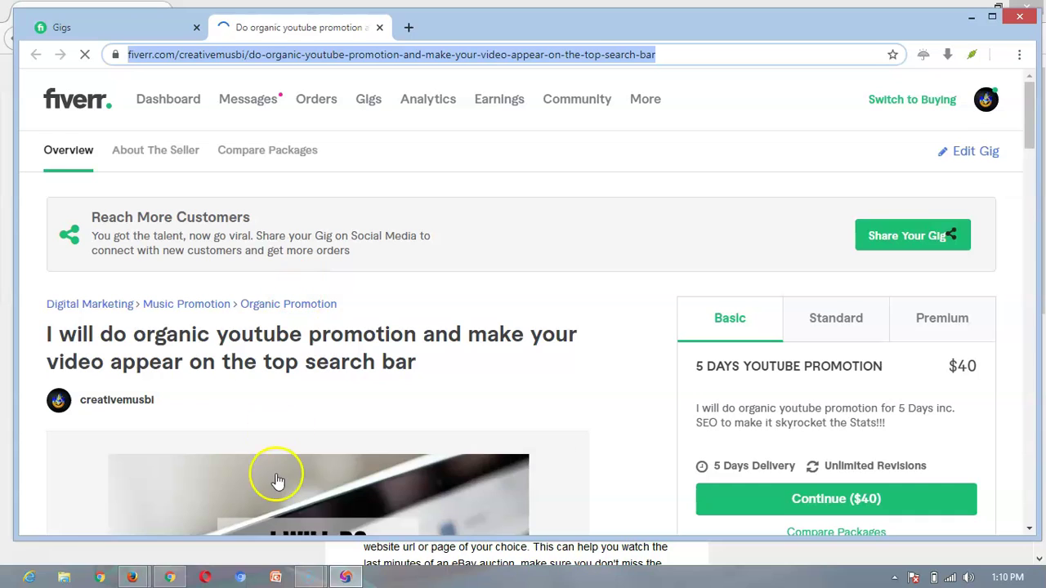
- Replace the URL to load with the YouTube promotion gig address and set refresh interval 10
mouse_move(138, 577)
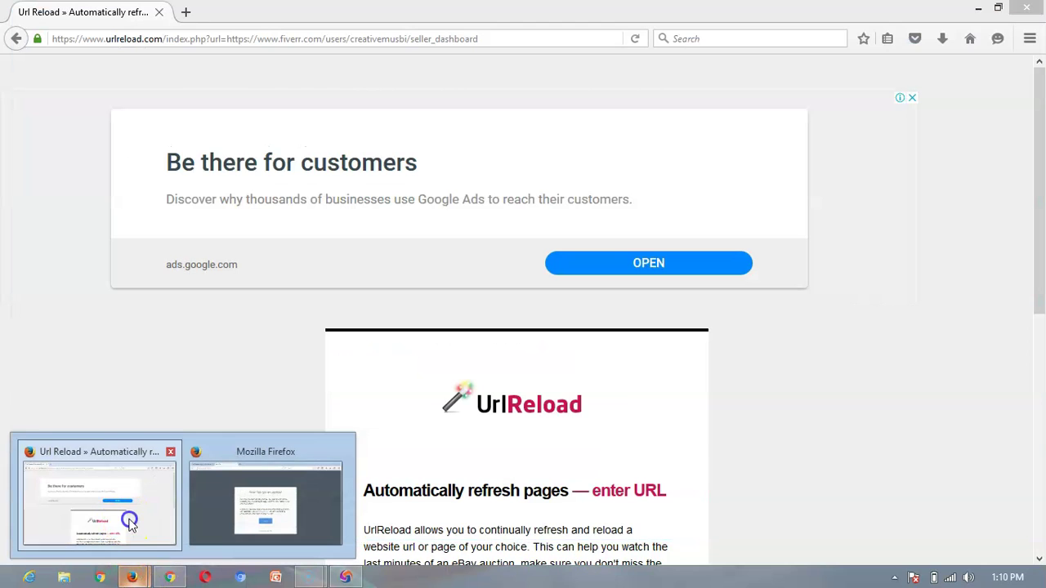
left_click(128, 520)
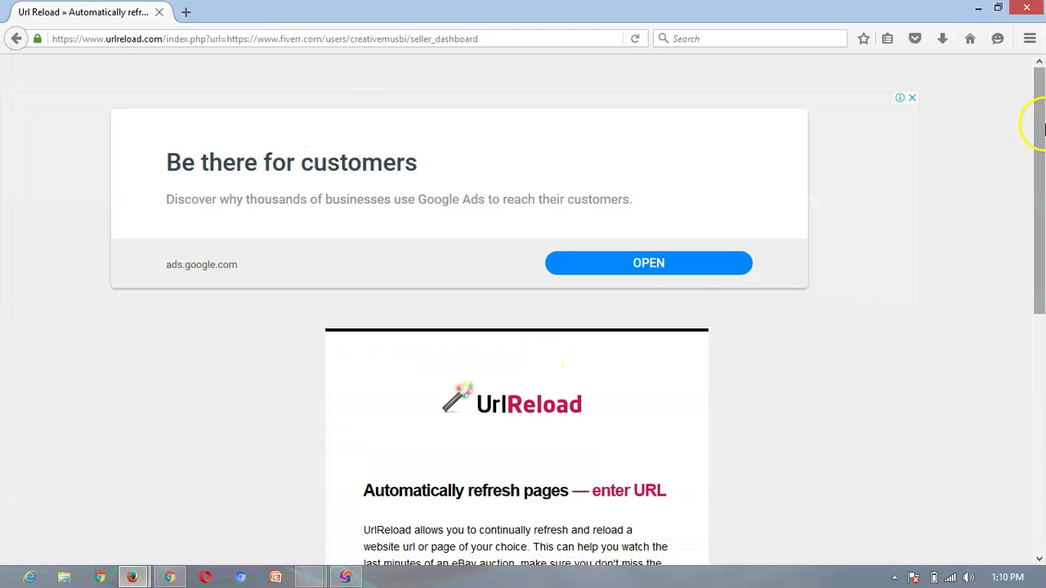
left_click_drag(1039, 174, 1043, 255)
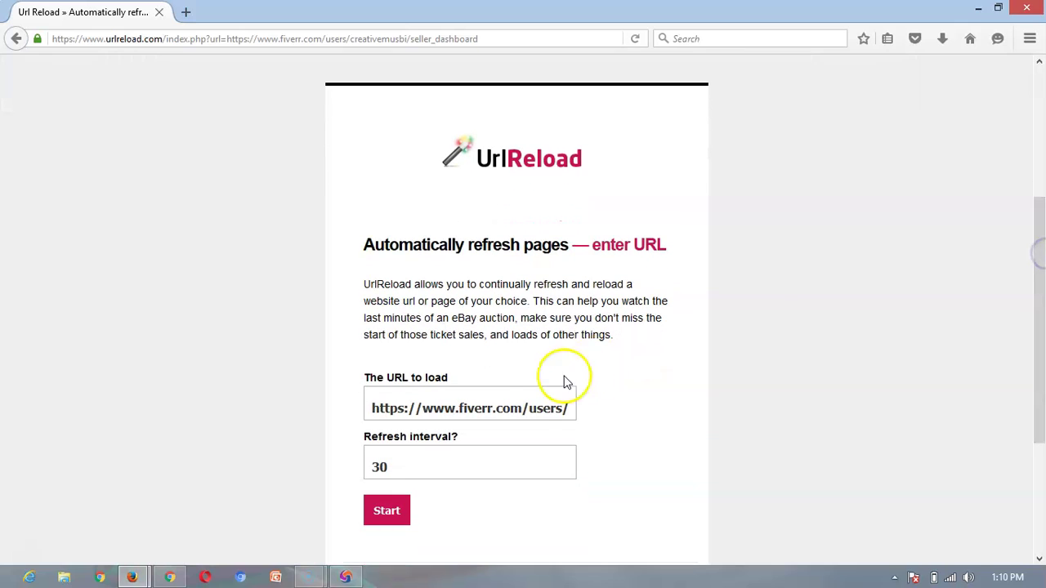
left_click(533, 407)
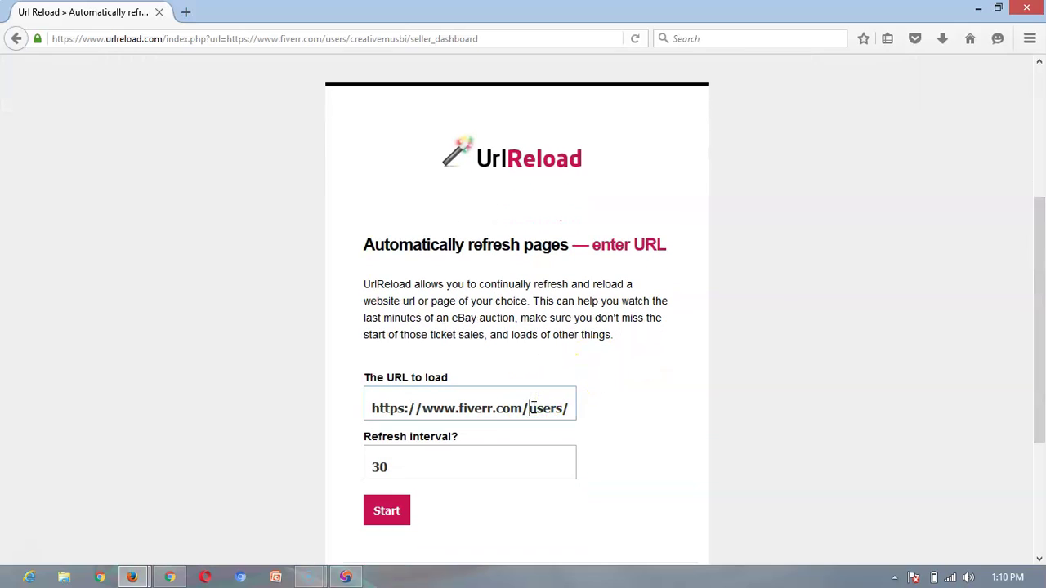
triple_click(533, 408)
key("BackSpace")
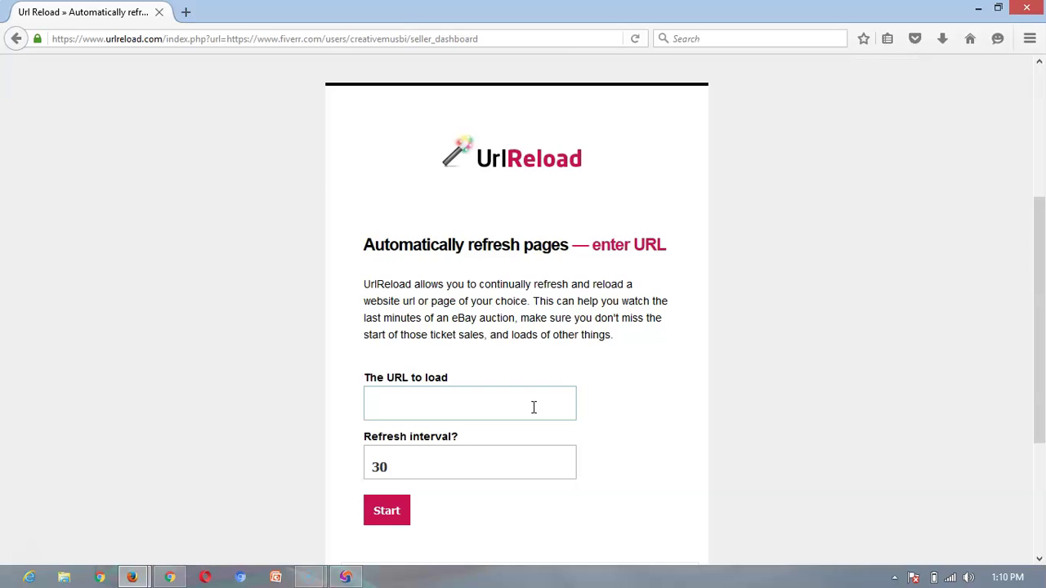
key("ctrl+v")
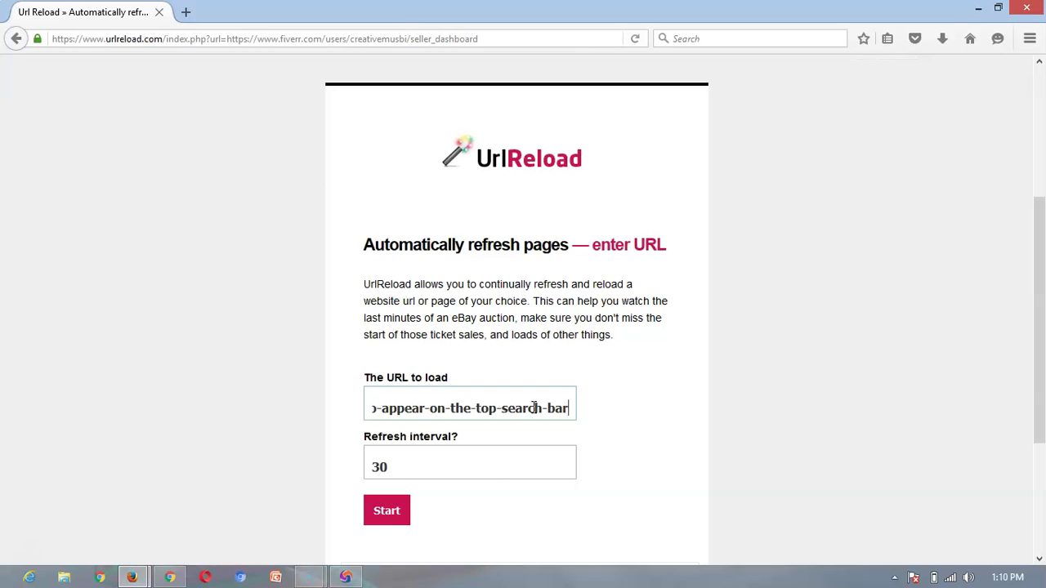
left_click(444, 464)
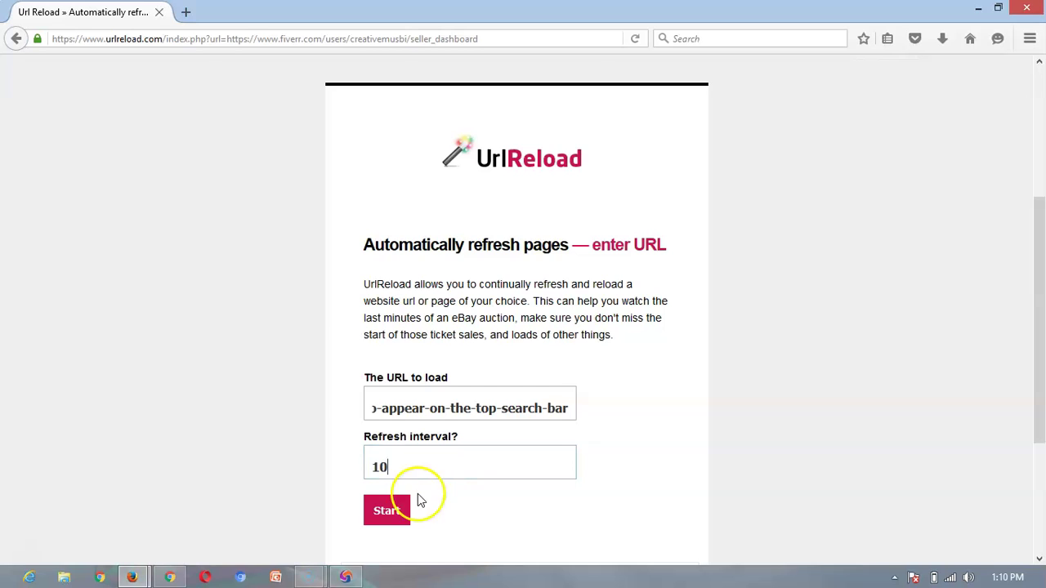
- Start auto-refreshing the gig page every 10 seconds and load the gig address in a new tab
left_click(392, 510)
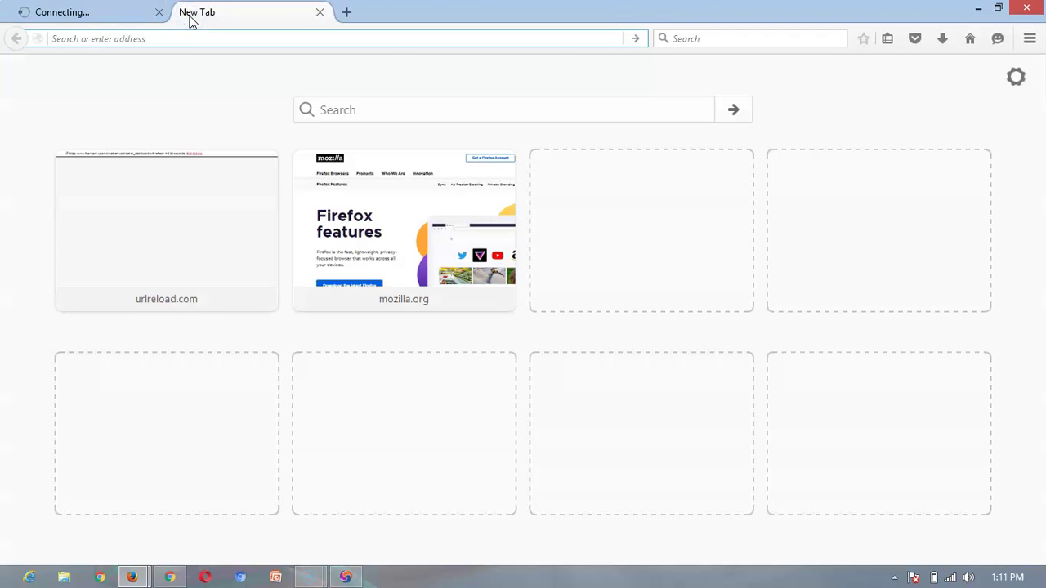
key("ctrl+v")
key("Return")
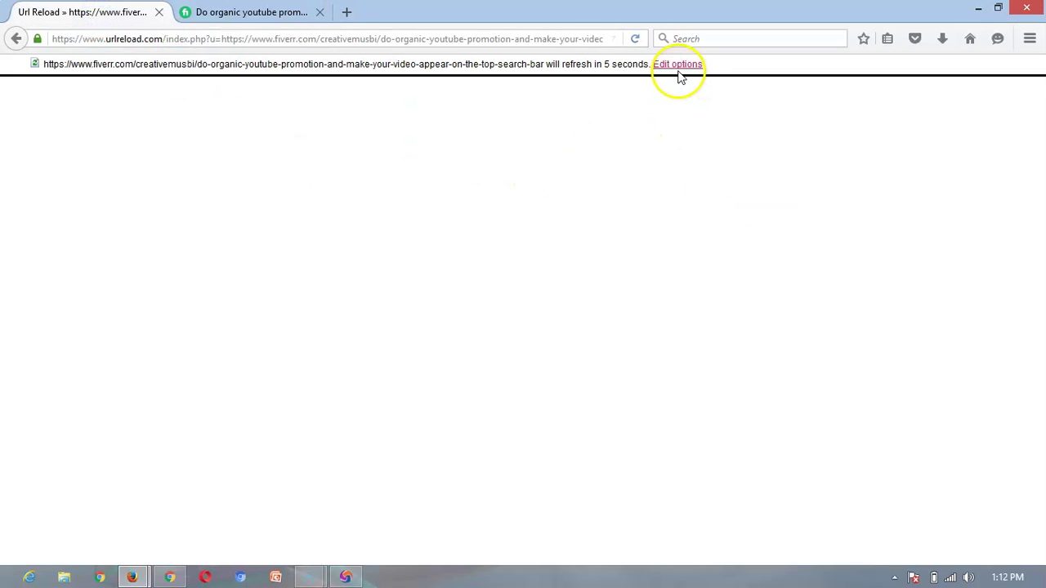
- Reopen the refresh options and restart the gig page auto-refresh on a 30-second cycle
left_click(677, 64)
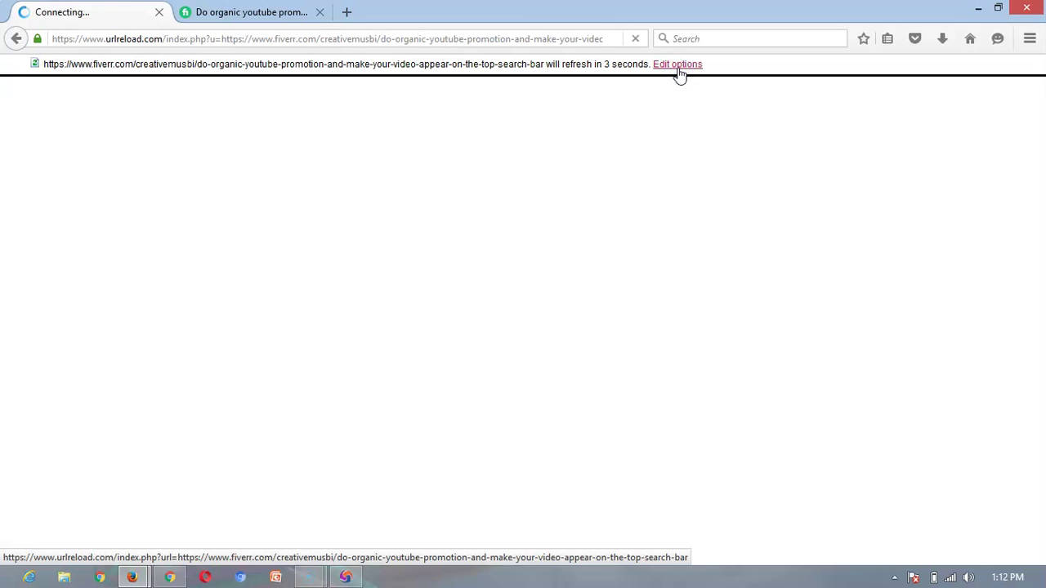
left_click(574, 155)
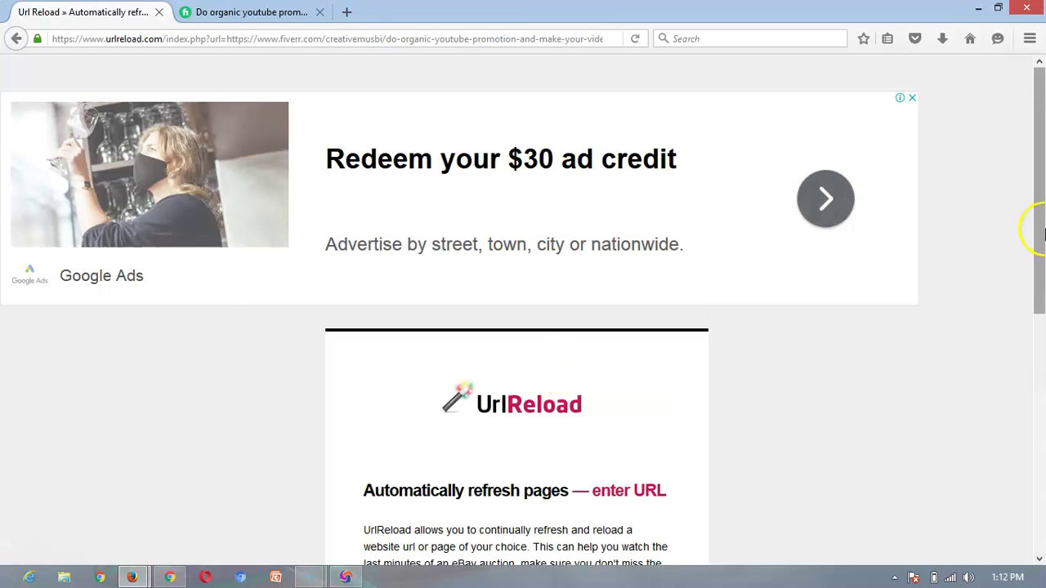
left_click_drag(1037, 226, 1042, 384)
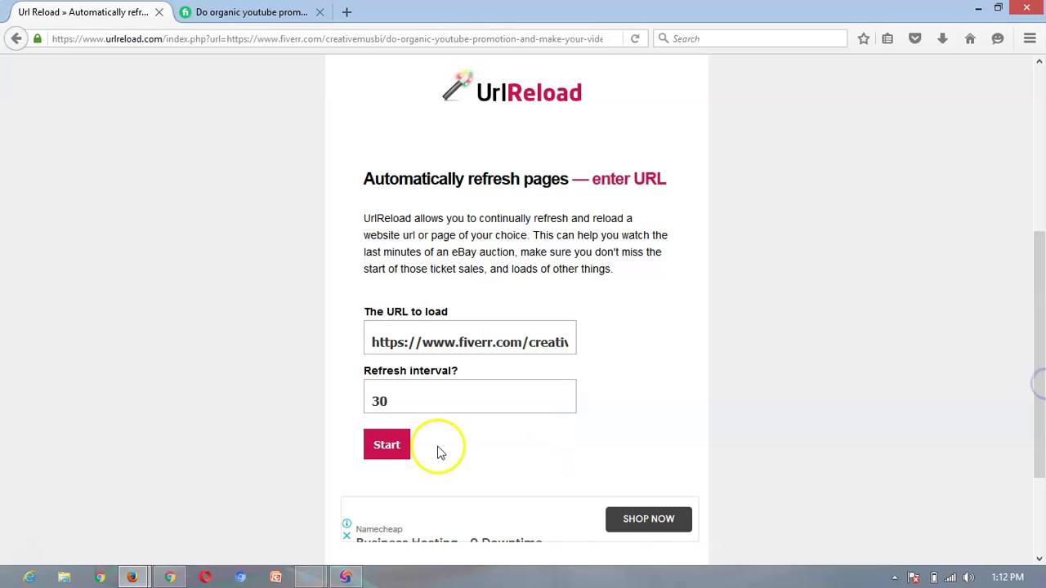
left_click(393, 409)
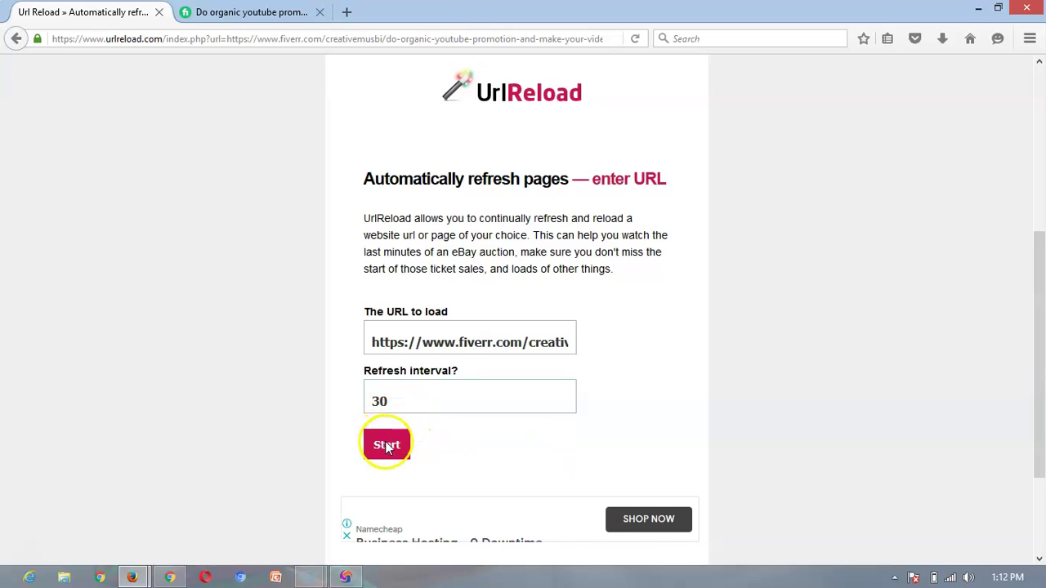
left_click(386, 446)
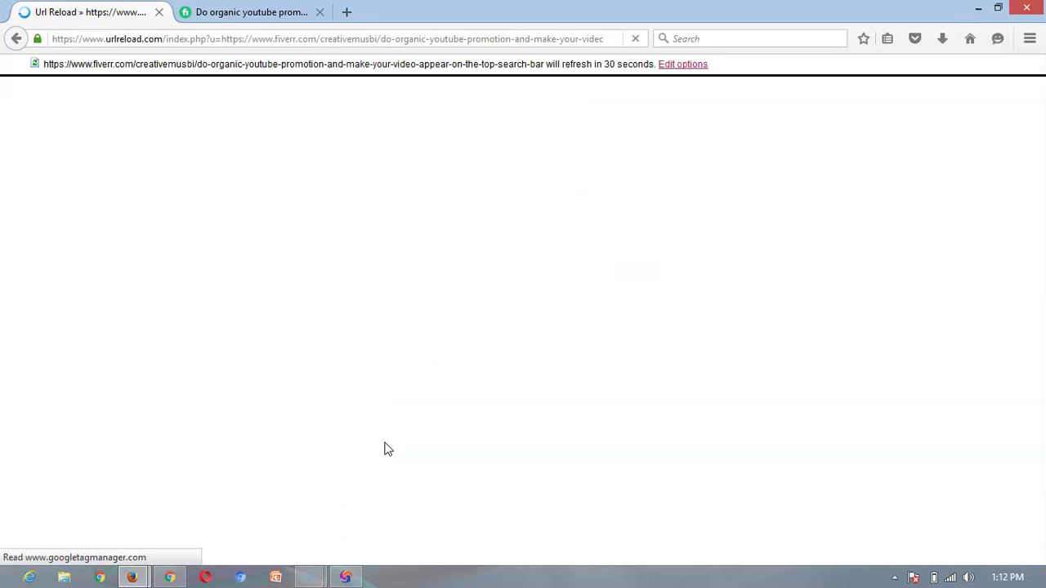
left_click(370, 396)
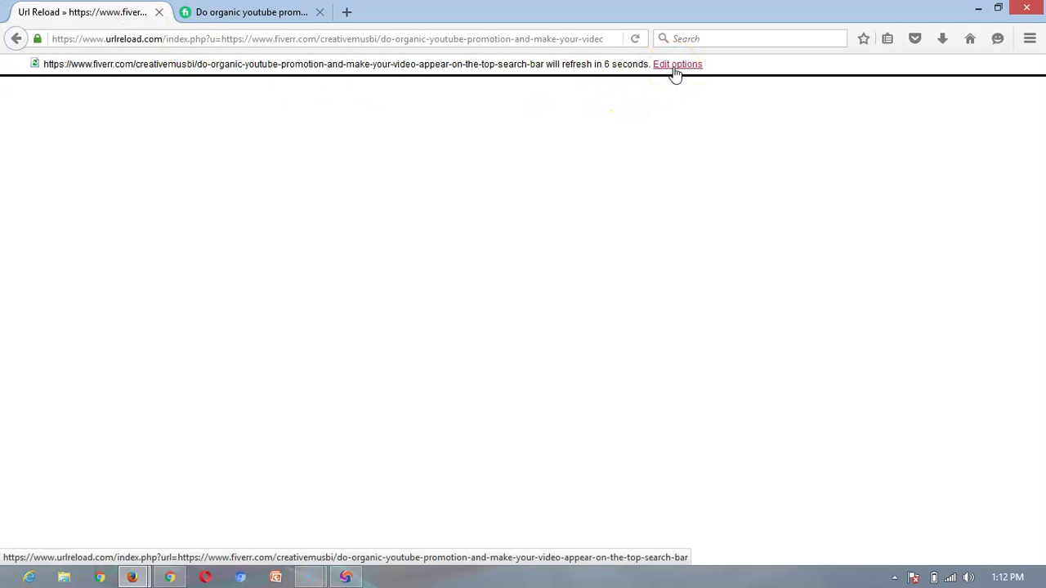
- Change the refresh interval to 50 and restart auto-refreshing the gig page
left_click(675, 68)
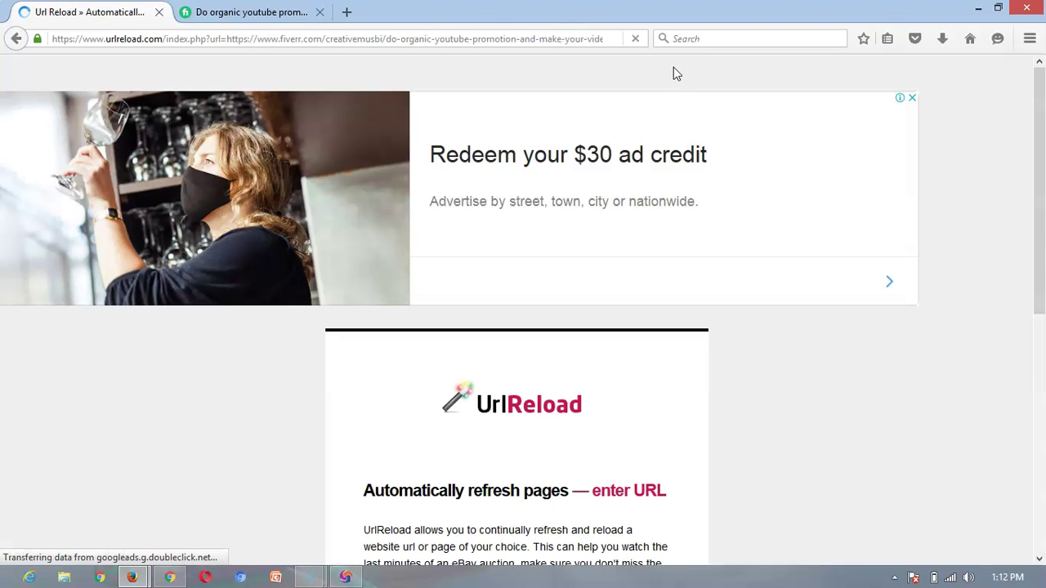
left_click_drag(1039, 154, 1042, 296)
left_click(414, 444)
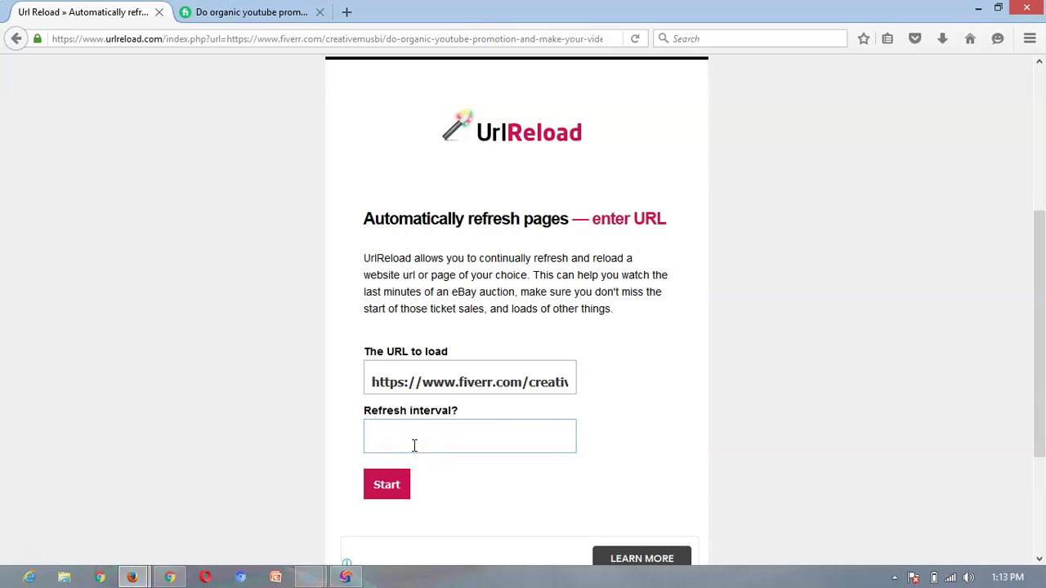
type("50")
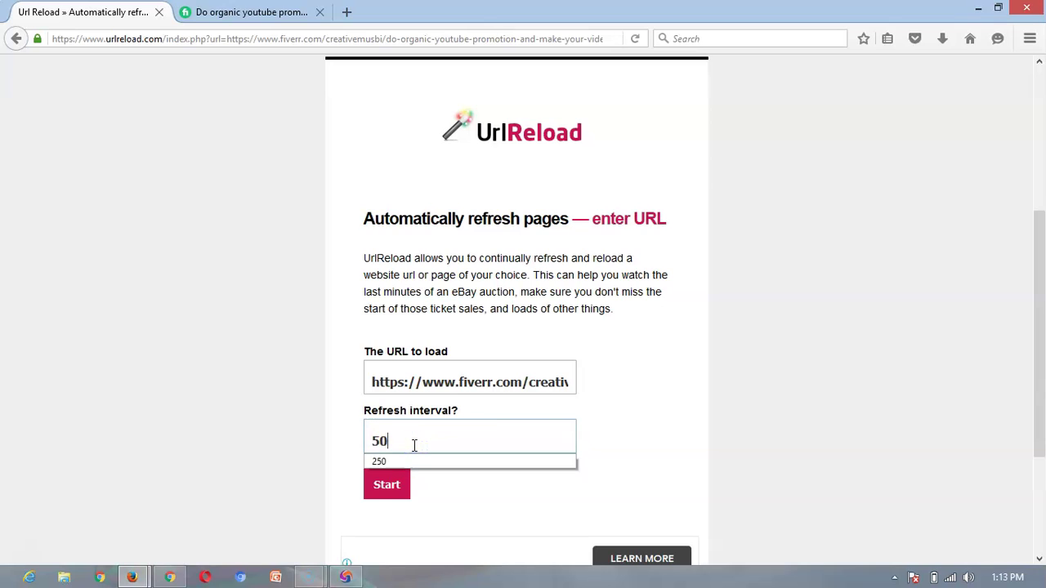
left_click(390, 485)
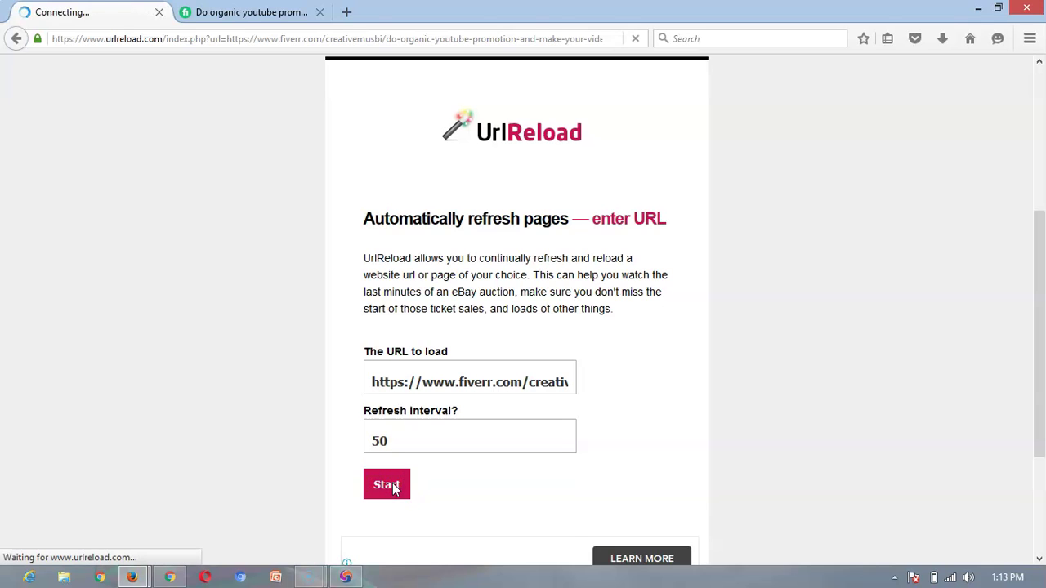